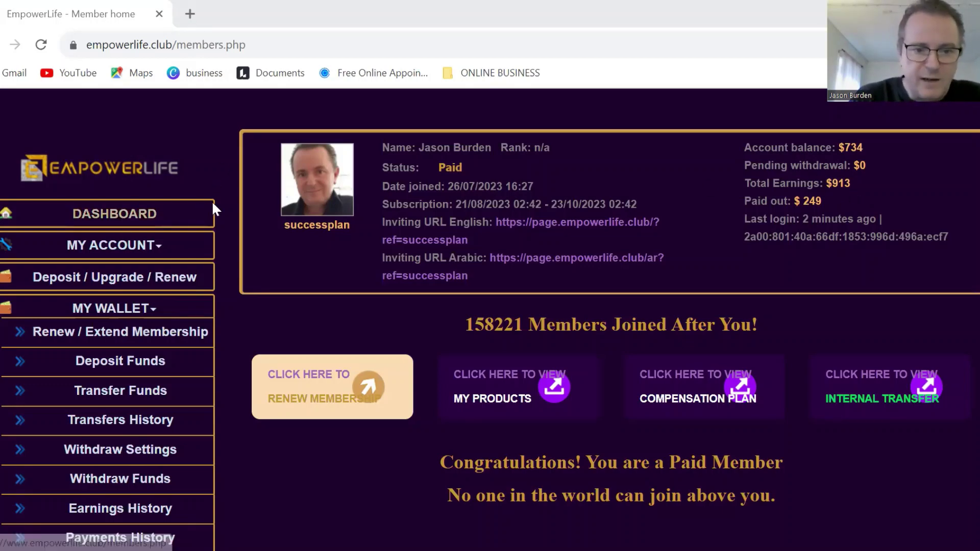
- Go from the member home to Withdraw Settings under MY WALLET in the sidebar
scroll(213, 200, down, 3)
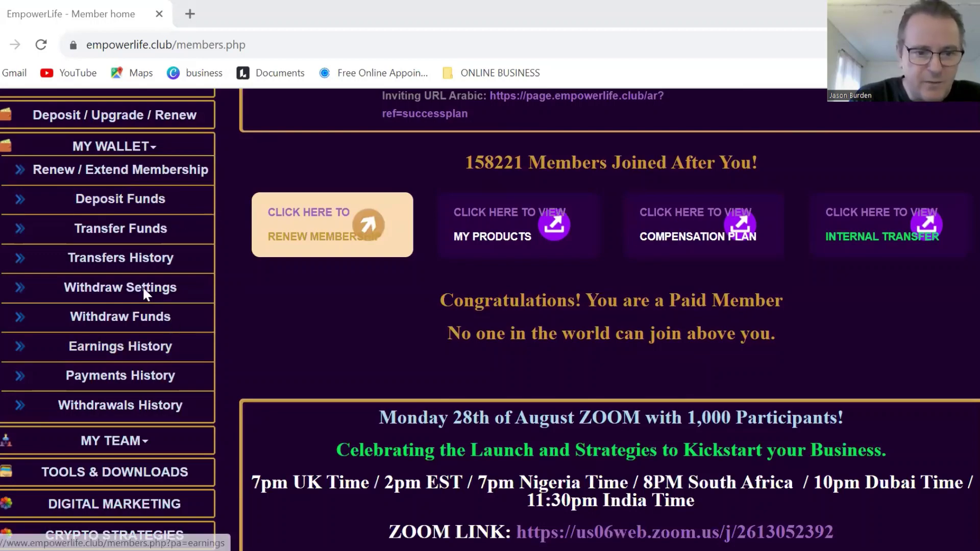
scroll(154, 317, up, 3)
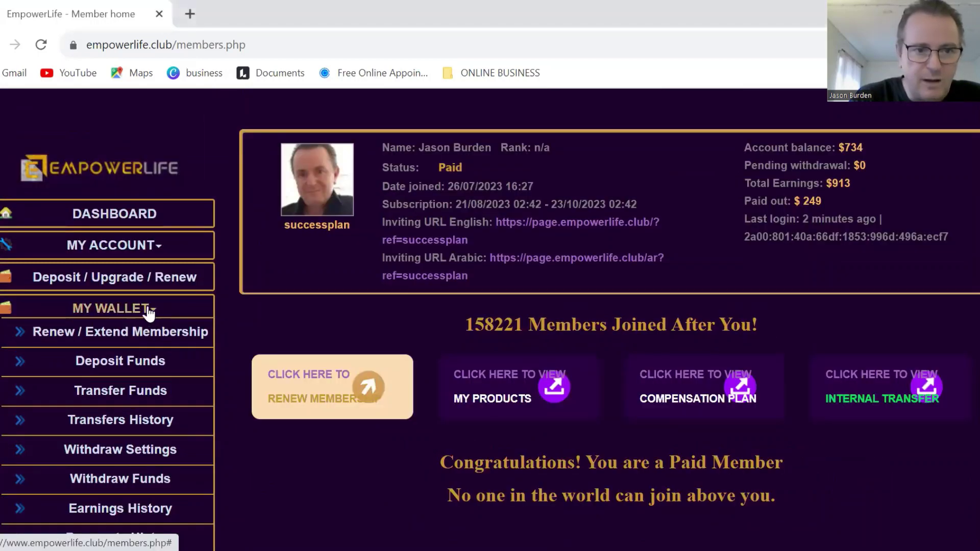
scroll(150, 316, down, 3)
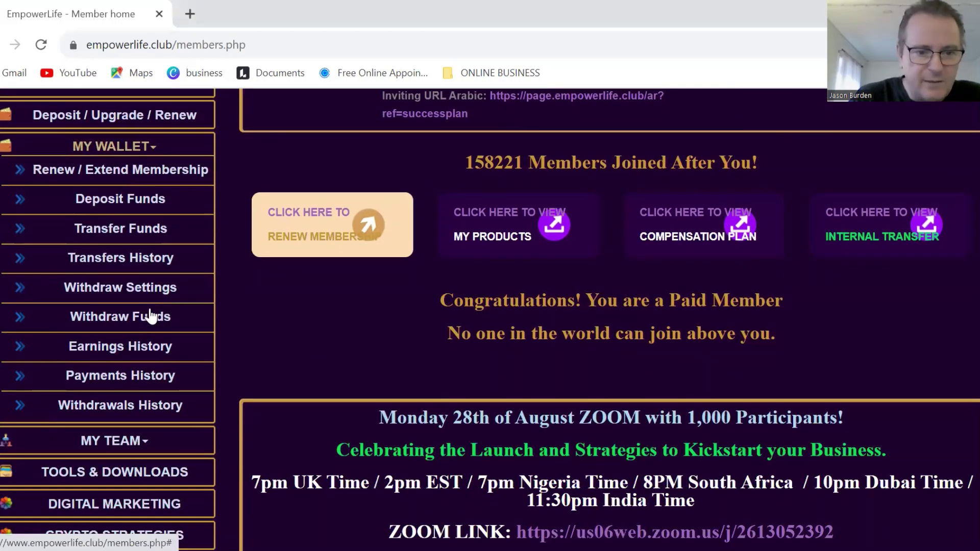
click(116, 292)
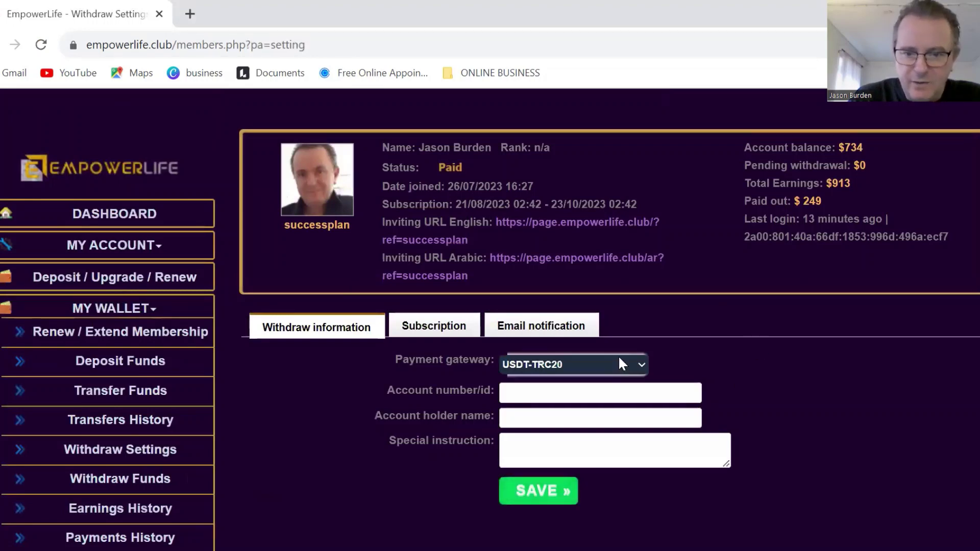
- Change the withdrawal payment gateway from USDT-TRC20 to Bitcoin BTC
click(641, 363)
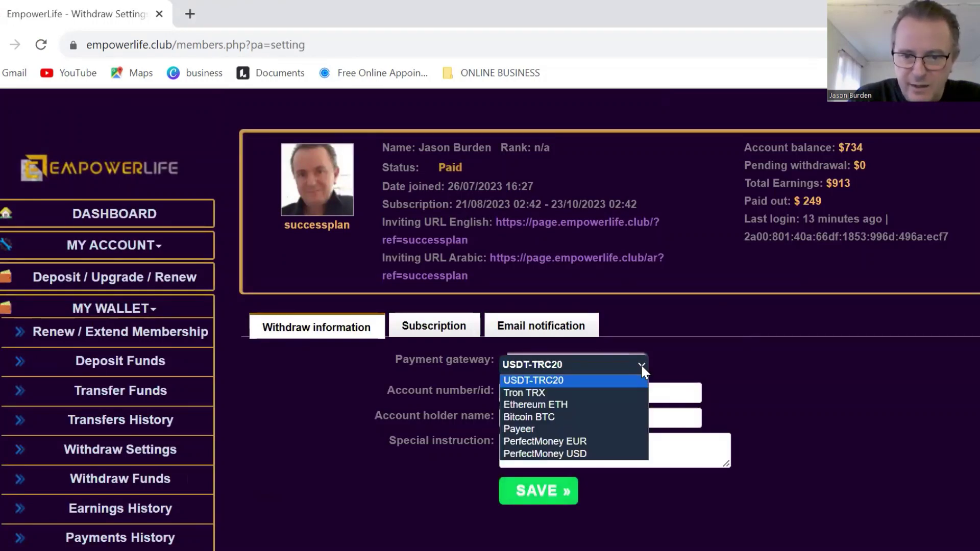
click(642, 363)
click(642, 363)
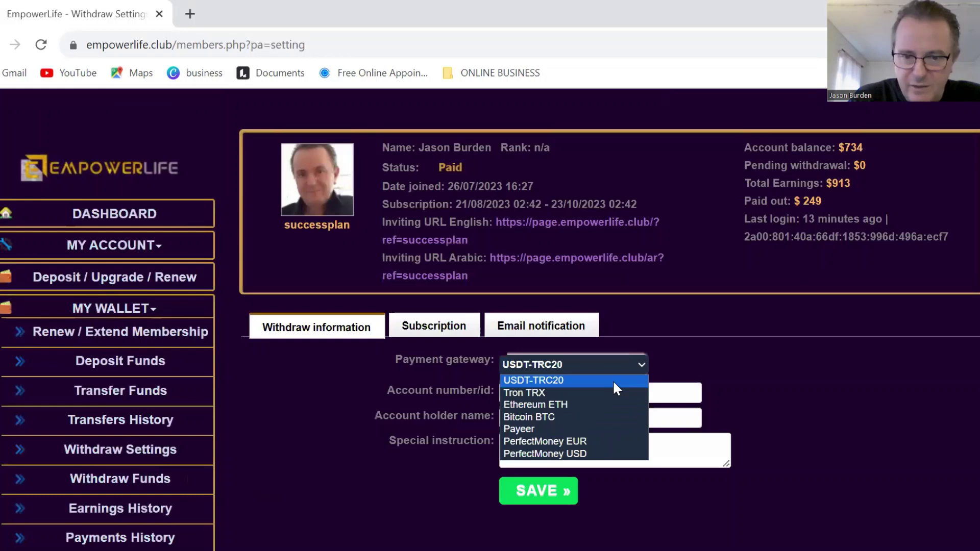
click(581, 415)
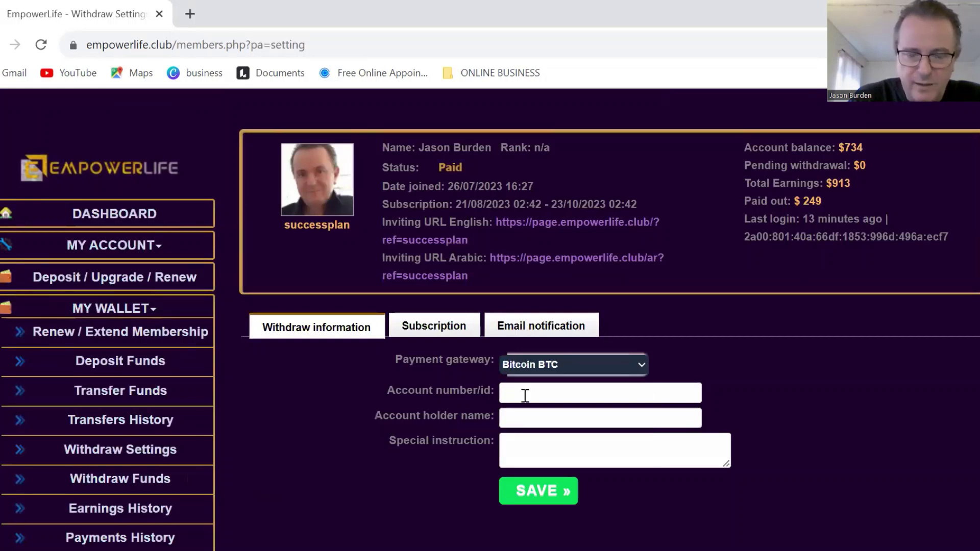
click(641, 364)
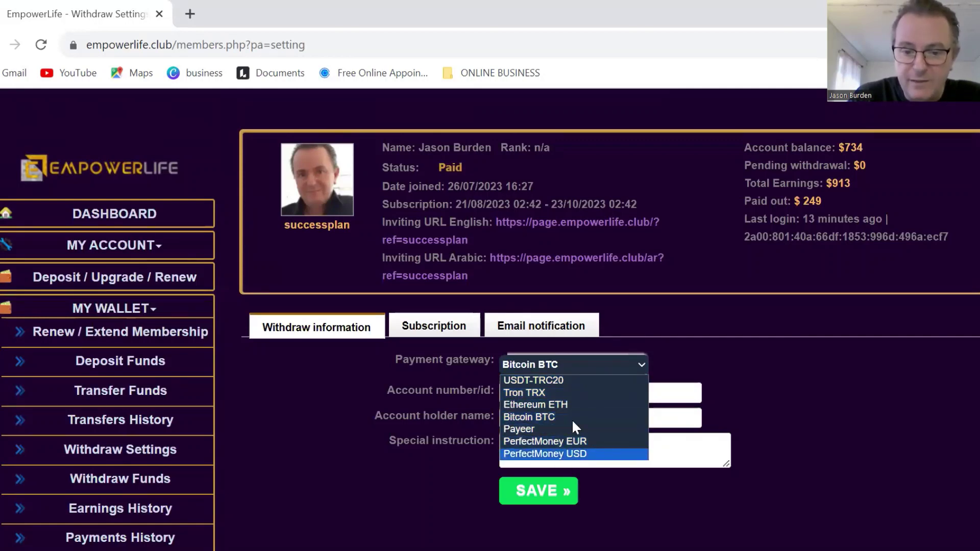
click(542, 416)
click(514, 391)
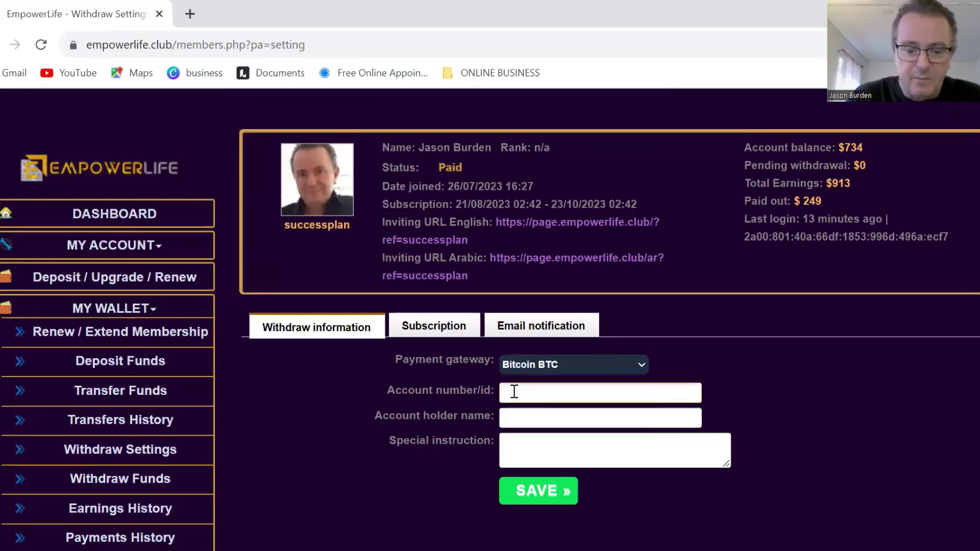
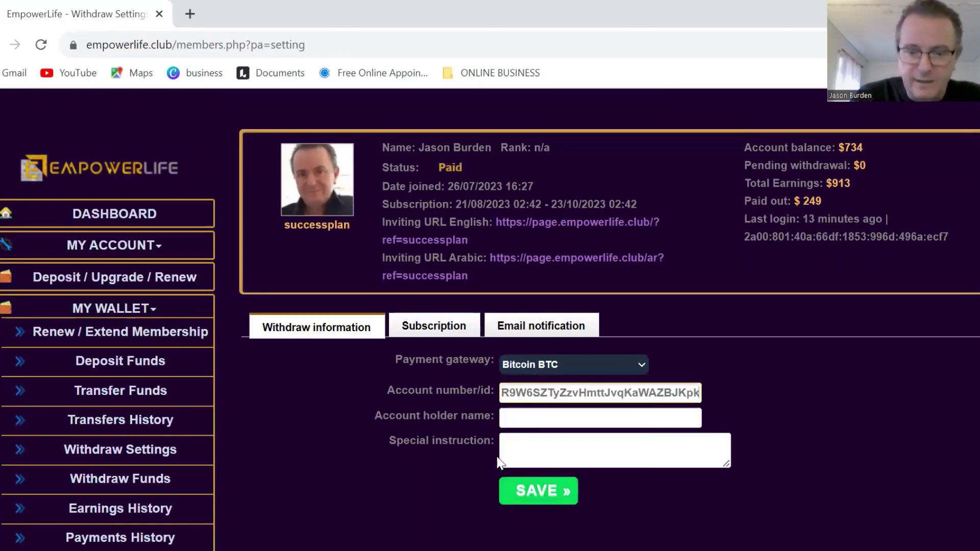
- Paste the BTC wallet address, enter the account holder's name, and save the settings
click(518, 417)
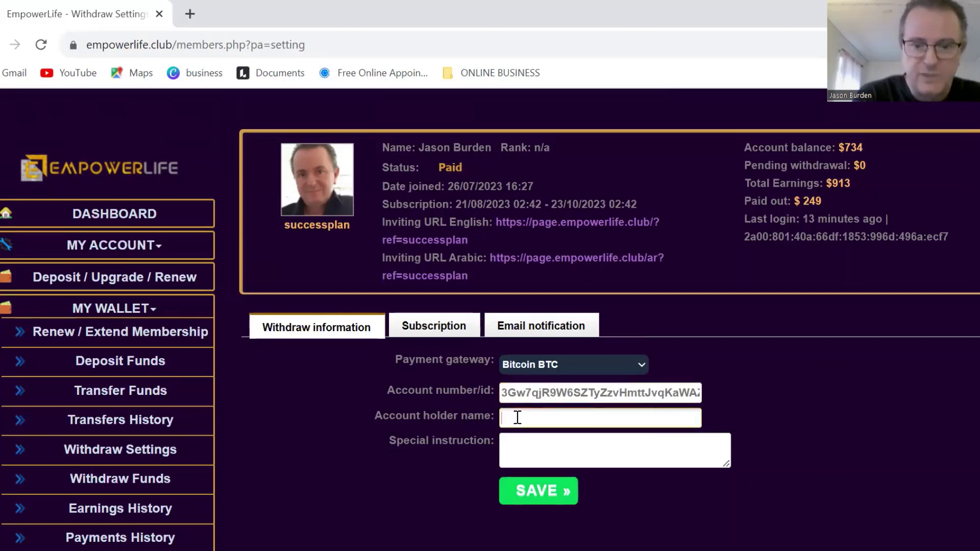
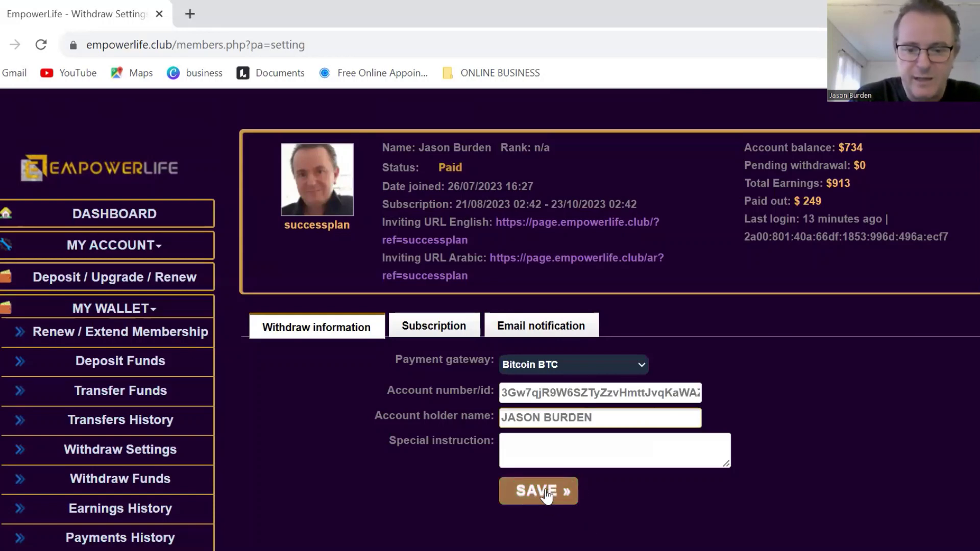
click(547, 493)
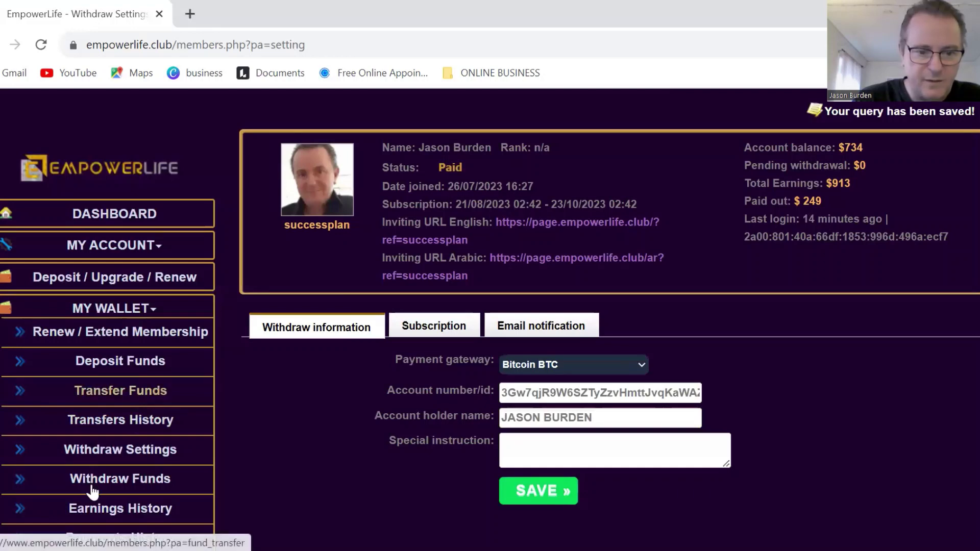
- Open Withdraw Funds and scroll down to the form showing the $734 balance
click(125, 483)
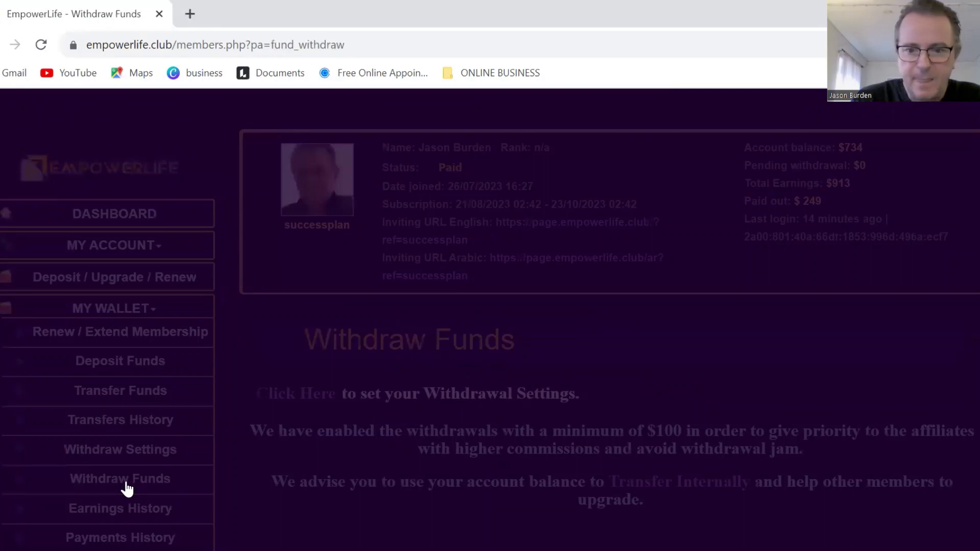
scroll(625, 385, down, 3)
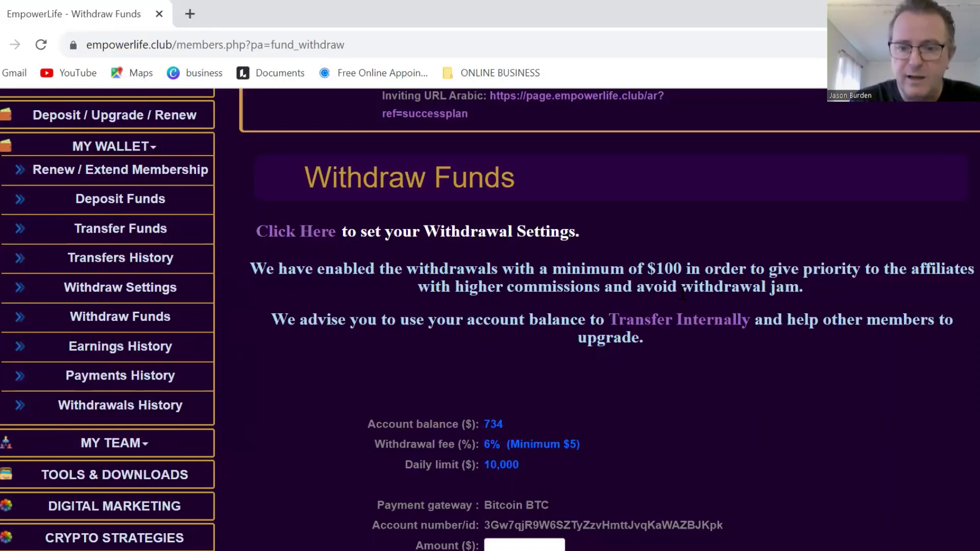
scroll(666, 307, down, 2)
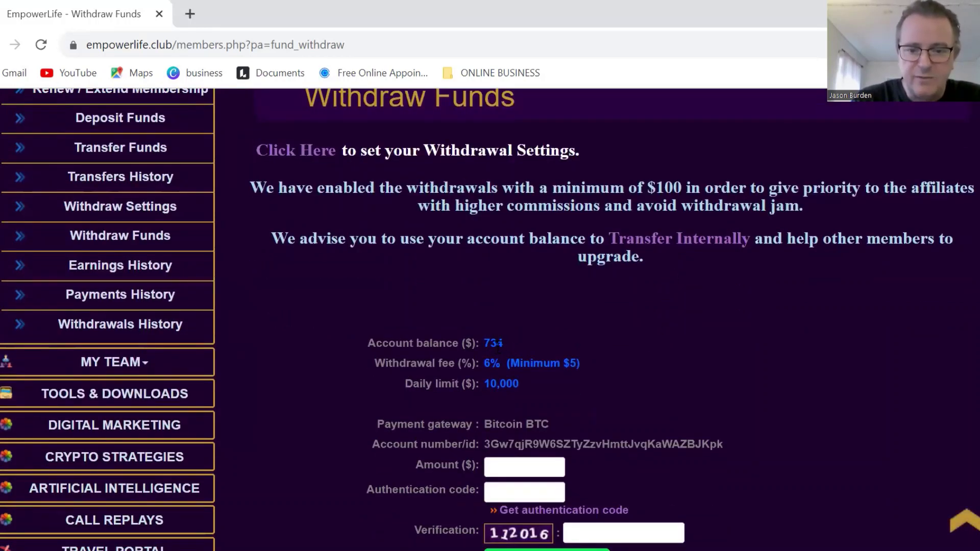
scroll(721, 393, down, 2)
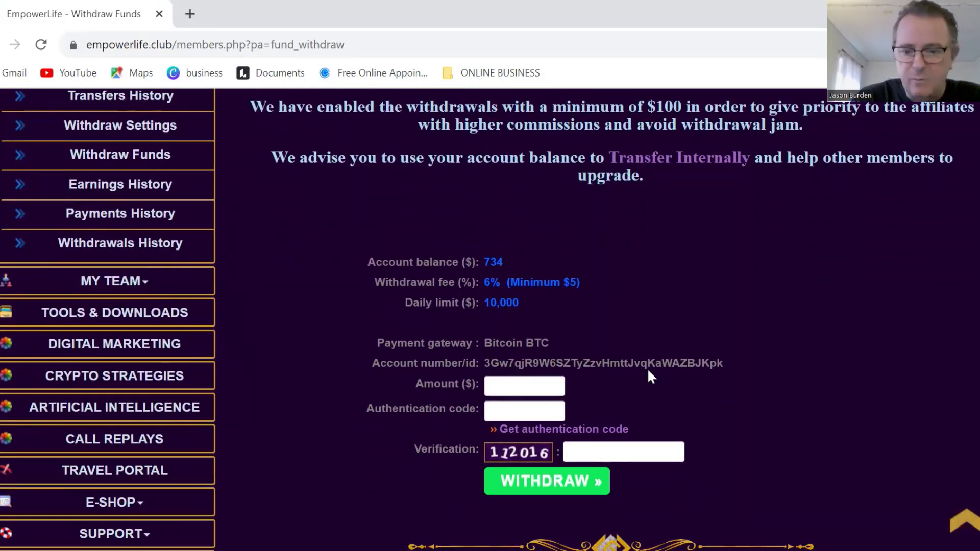
- Enter a withdrawal amount of 200 and request an emailed authentication code
click(505, 385)
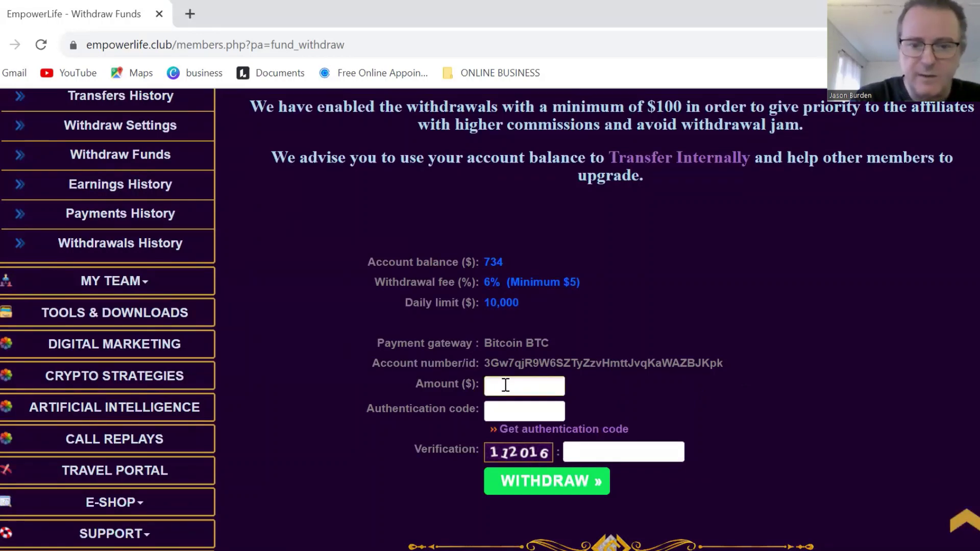
text(200)
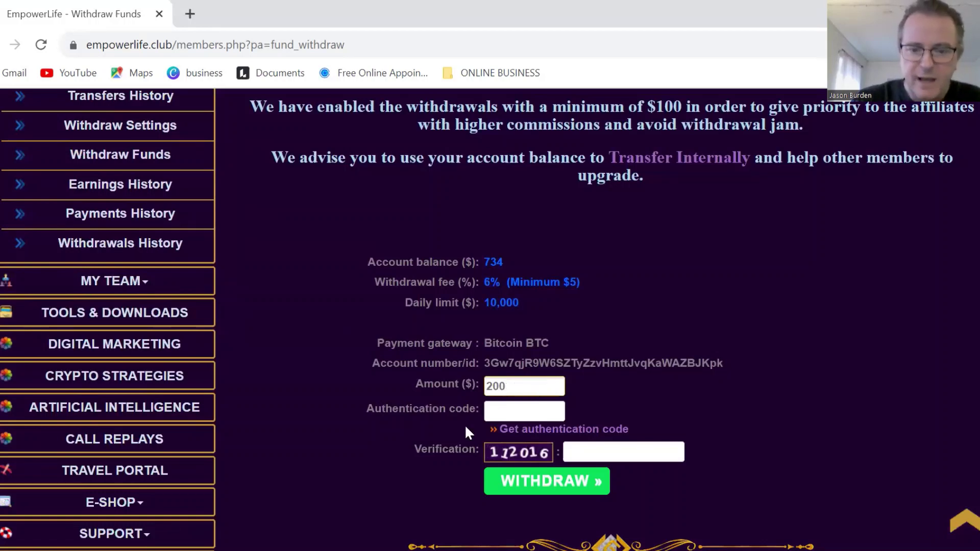
click(560, 430)
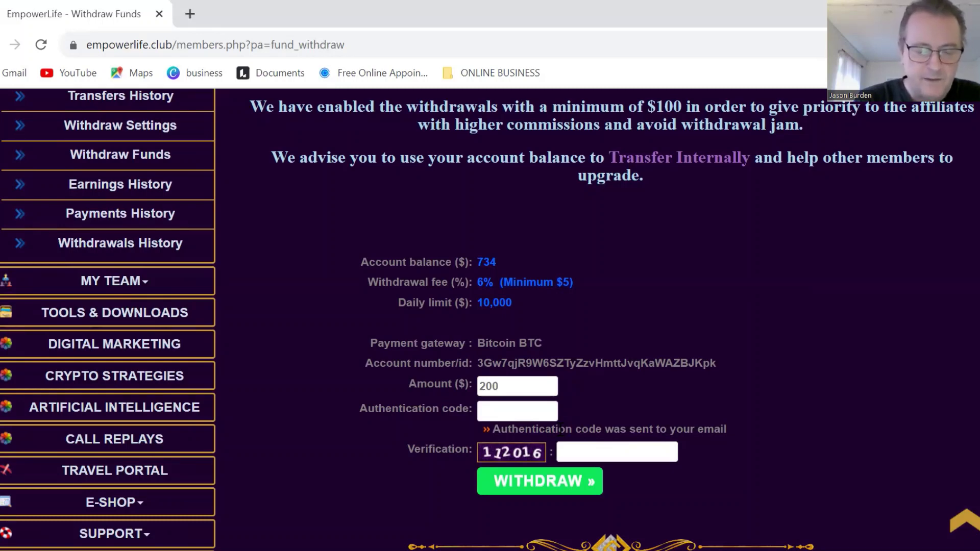
- Enter the emailed authentication code and the number shown in the verification image
click(491, 410)
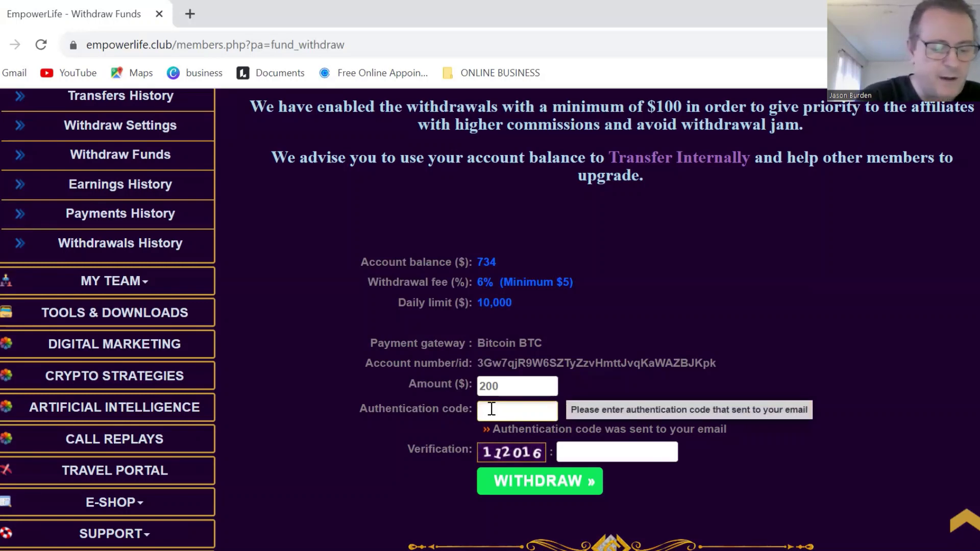
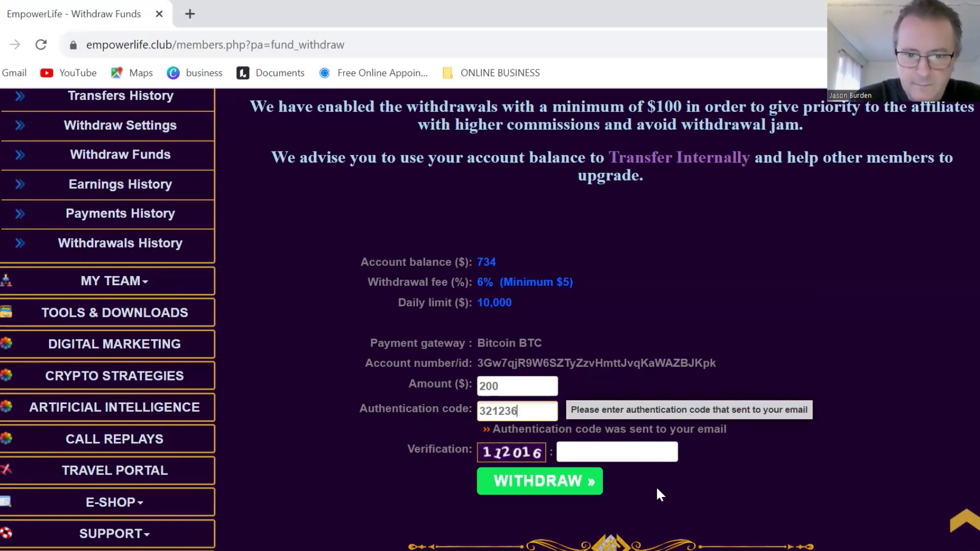
click(580, 453)
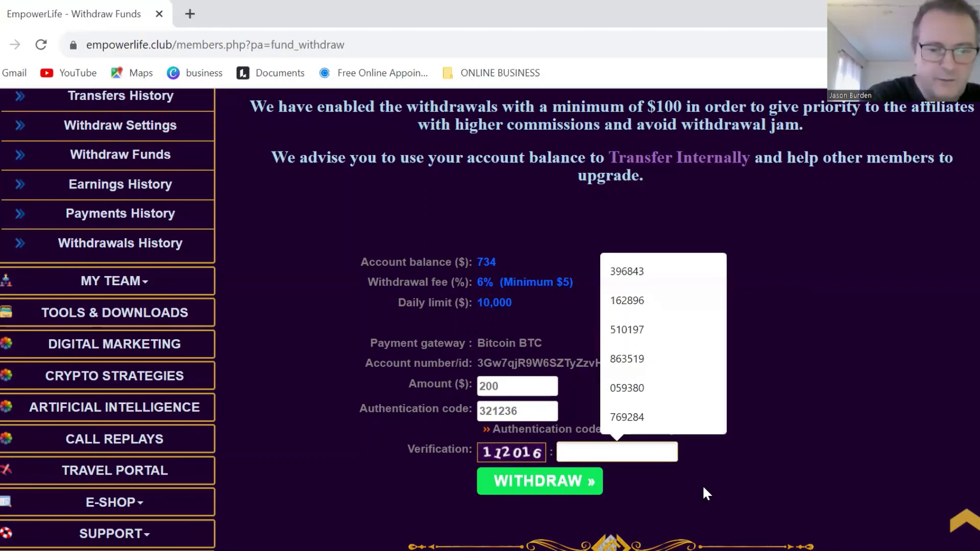
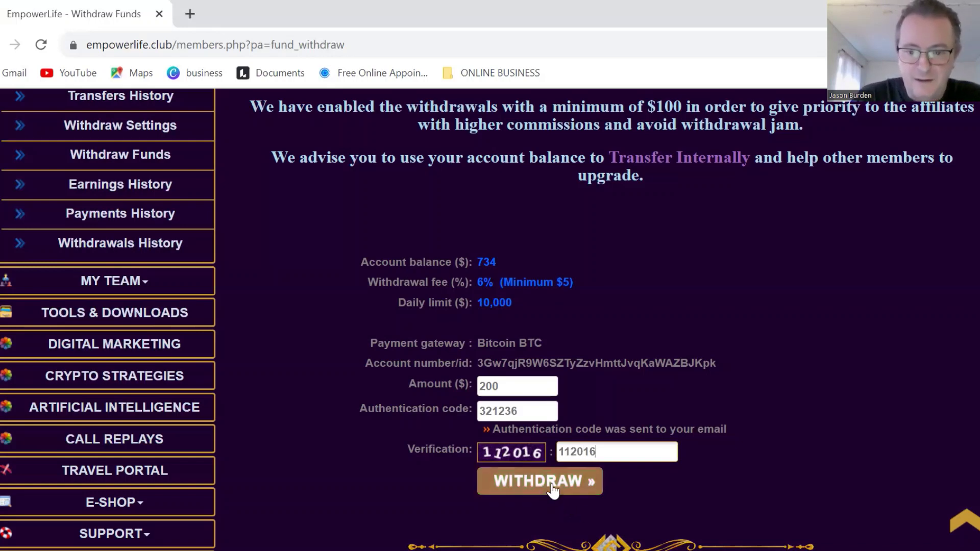
- Submit and confirm the $200 withdrawal, then review the $534 balance with $200 pending
click(553, 489)
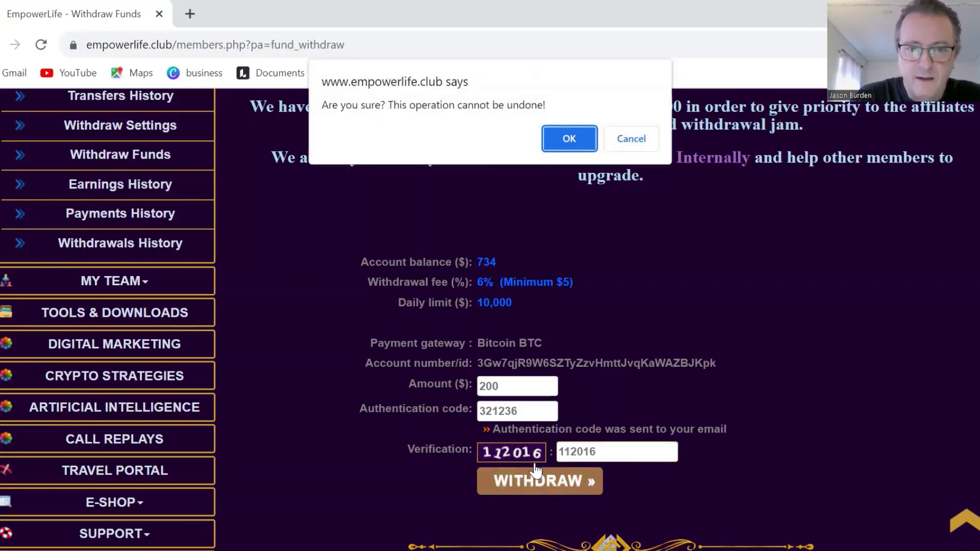
click(571, 143)
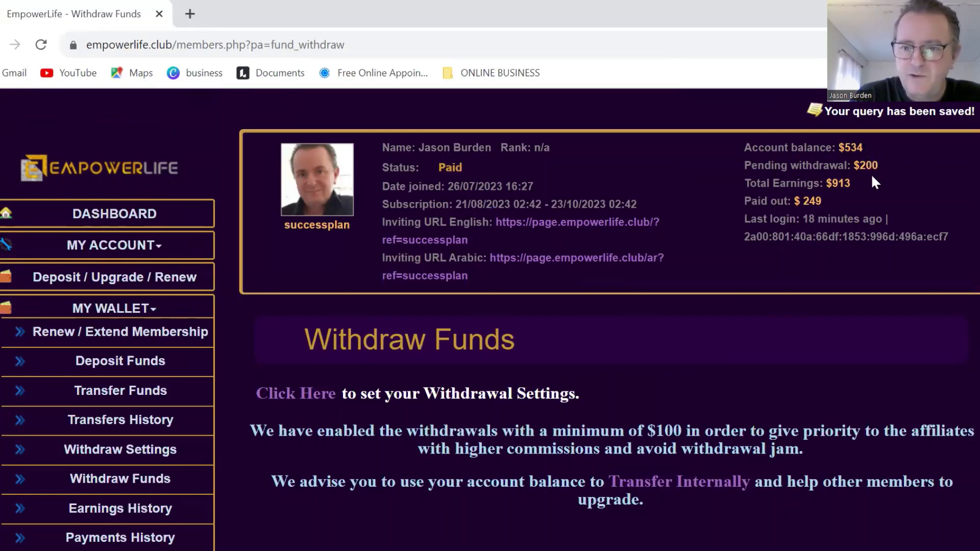
scroll(657, 382, down, 2)
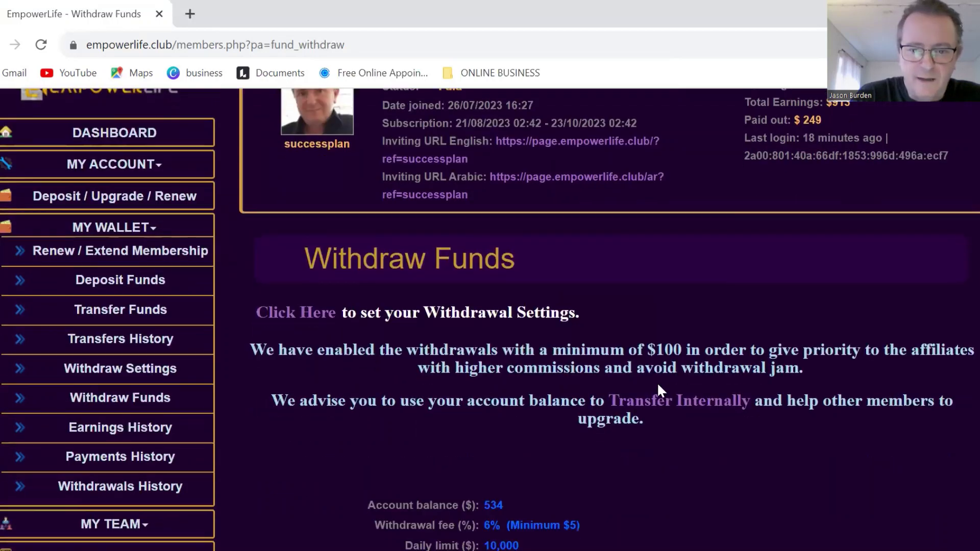
scroll(657, 382, down, 5)
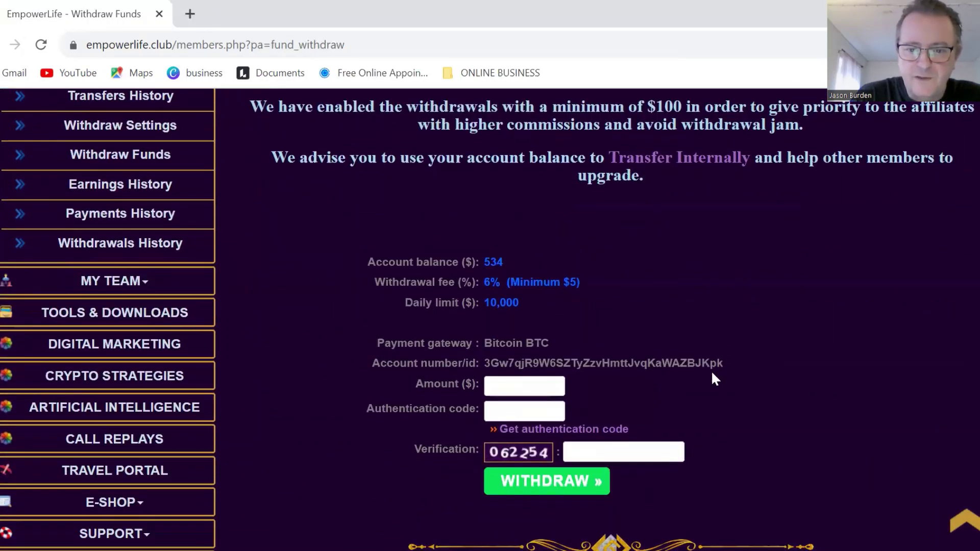
scroll(713, 378, down, 1)
scroll(713, 378, up, 7)
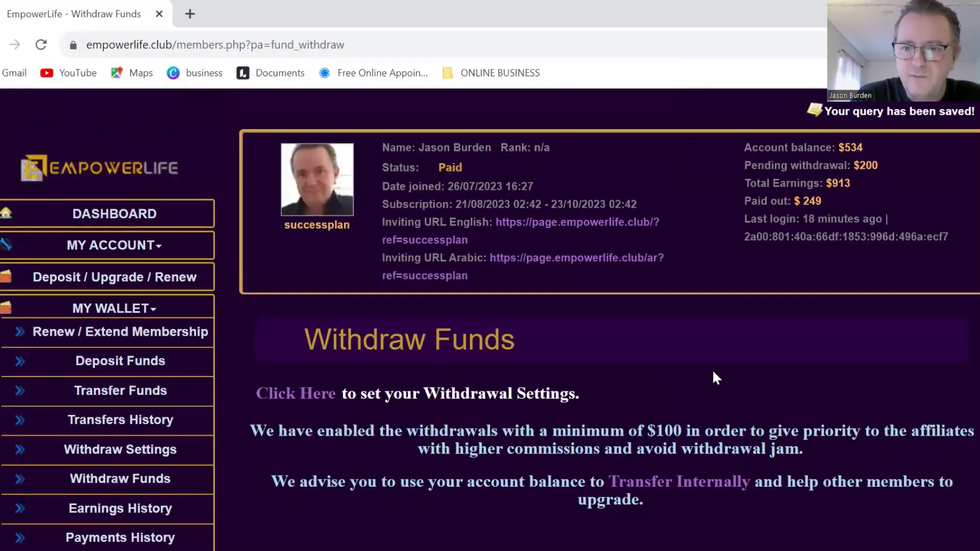